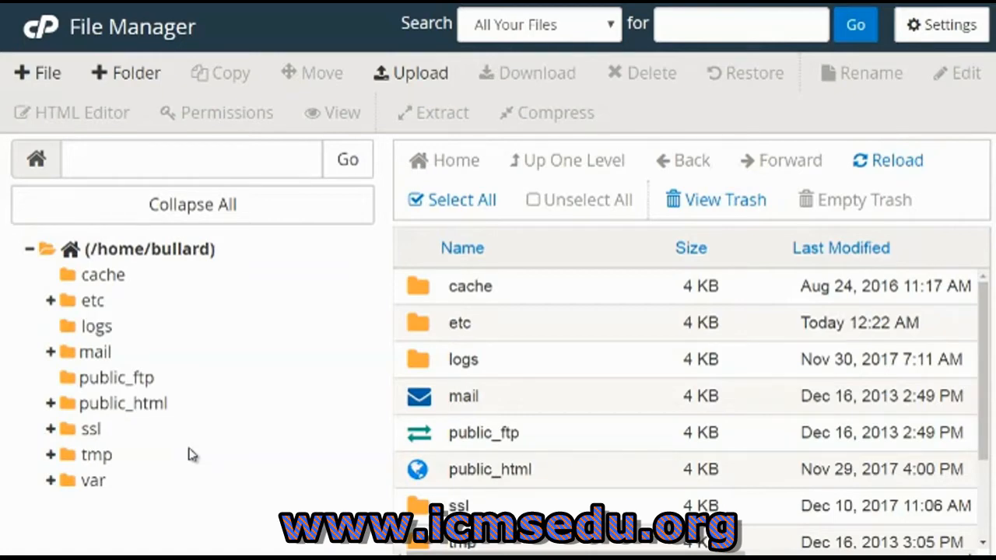
- Create a folder named newfolder inside the public_html directory
click(143, 410)
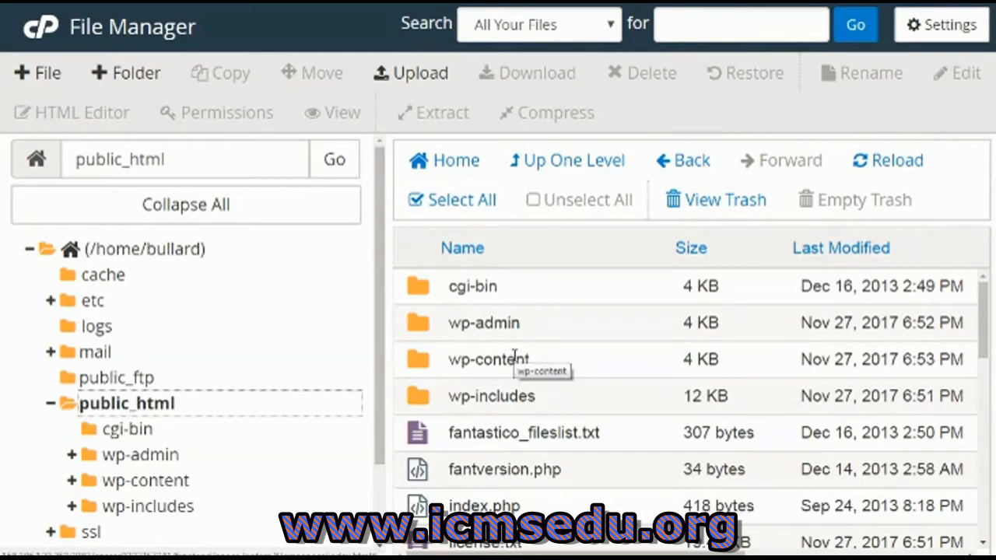
mouse_move(984, 333)
mouse_down()
mouse_move(984, 361)
mouse_move(984, 338)
mouse_up()
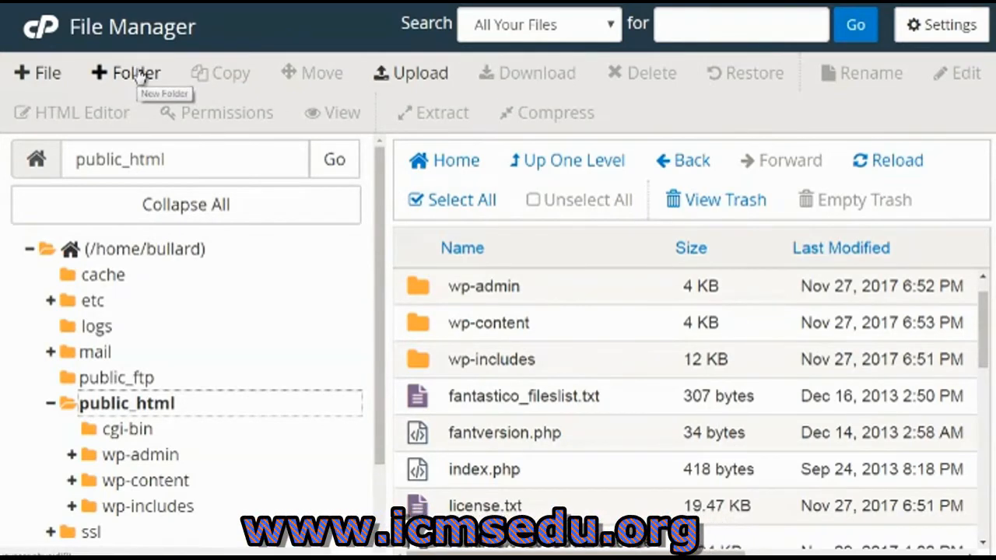
click(115, 81)
click(409, 236)
text(newfolder)
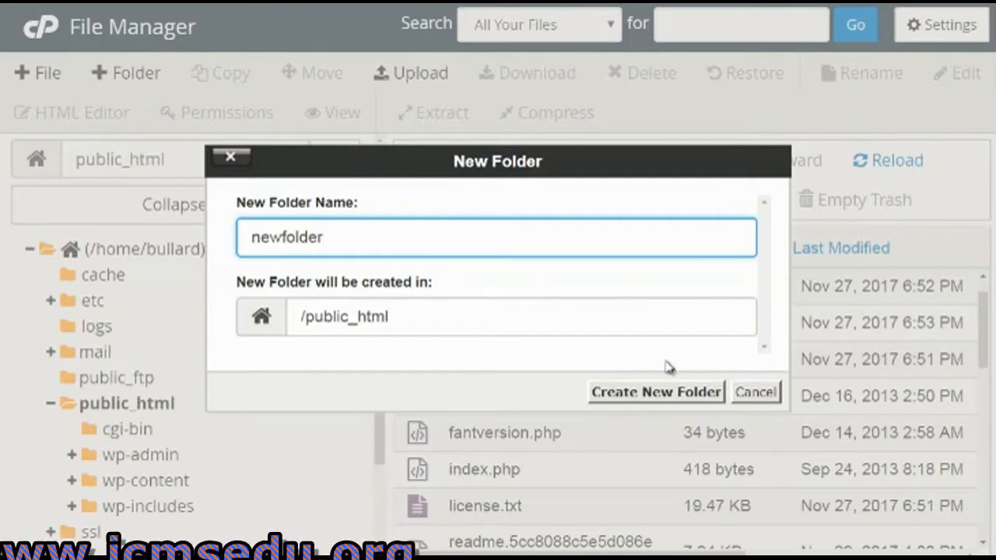
click(670, 395)
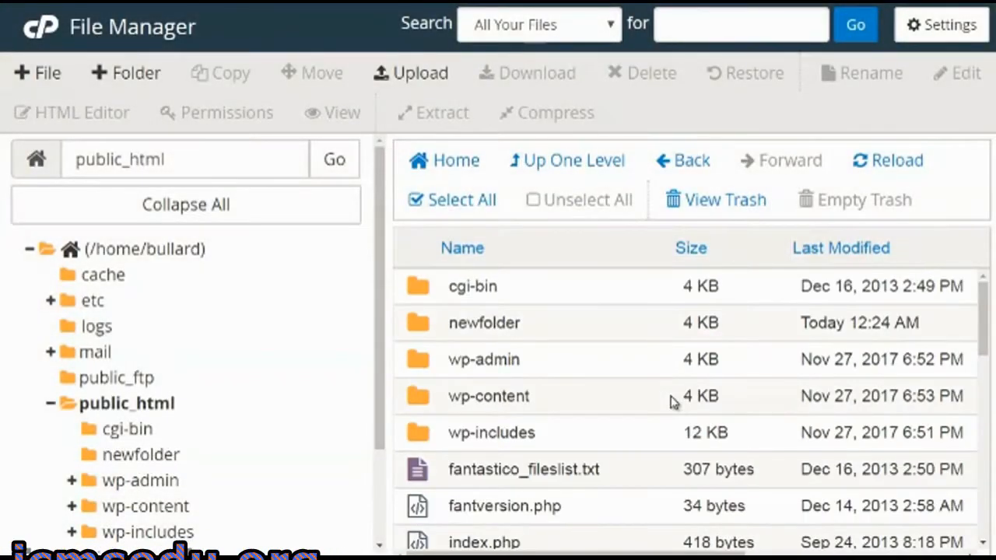
- Upload the image check.png from the computer into newfolder and return to the folder's listing
click(629, 339)
double_click(629, 339)
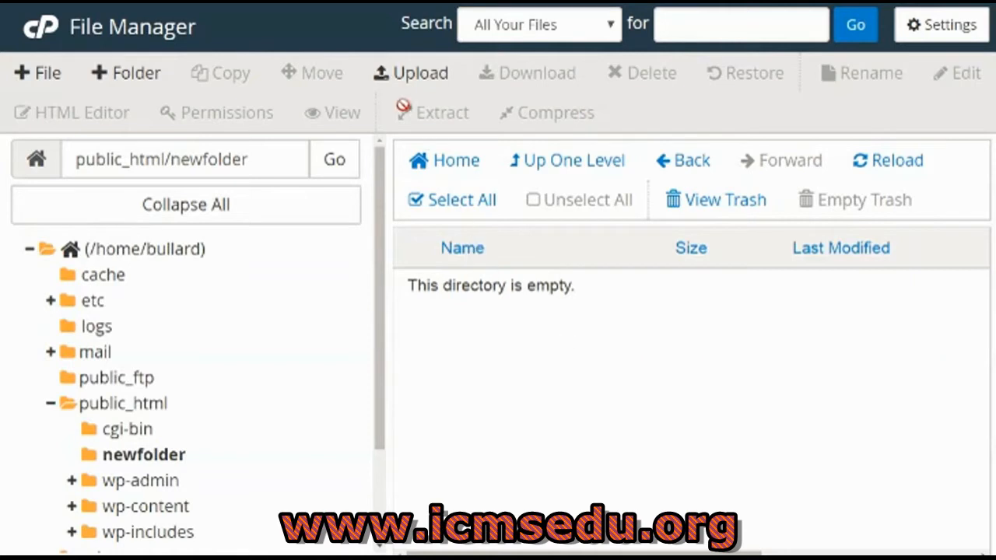
click(402, 81)
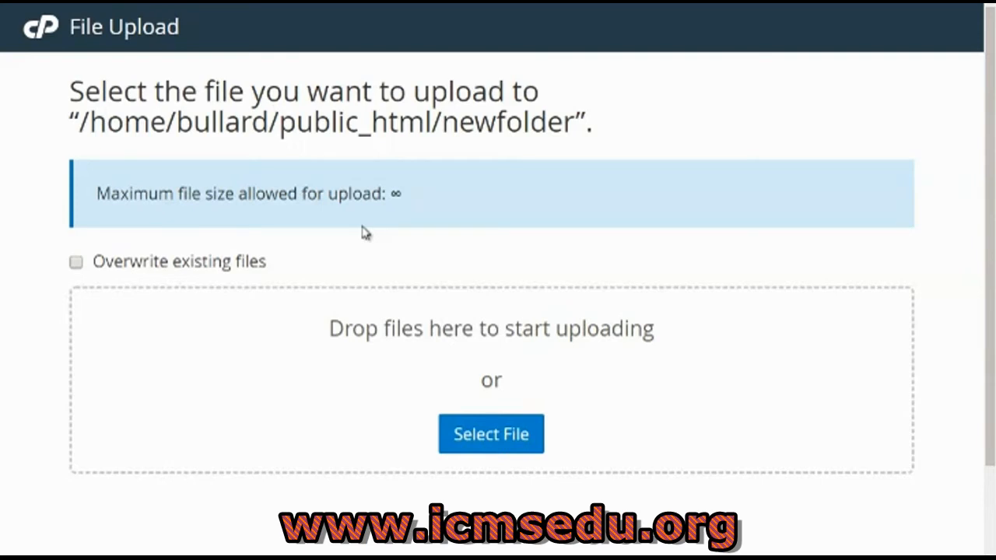
click(491, 443)
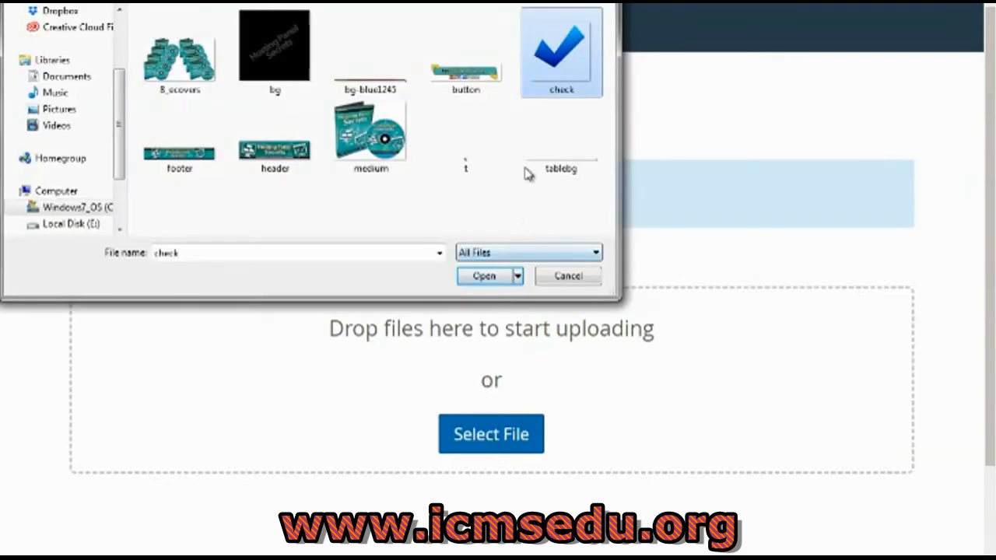
click(484, 275)
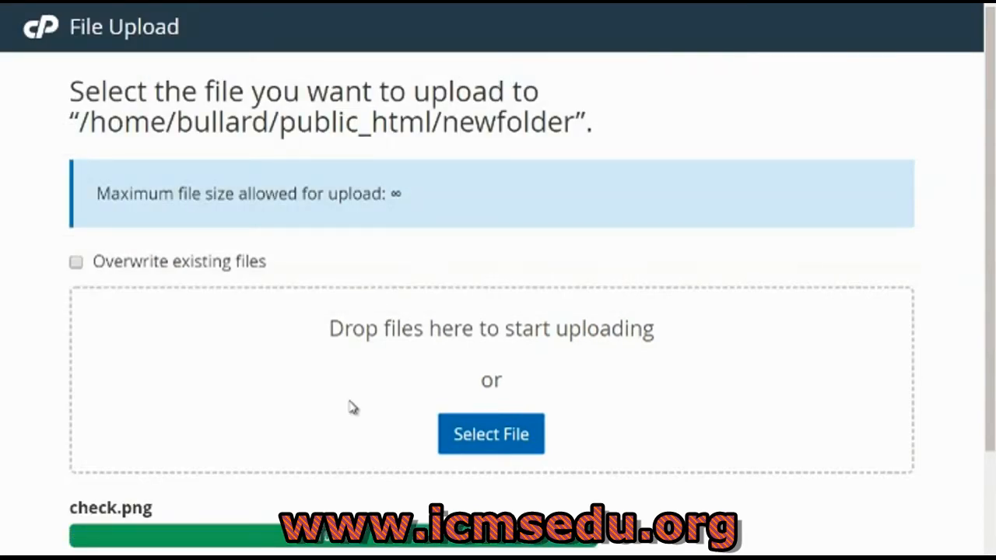
drag(990, 168, 991, 272)
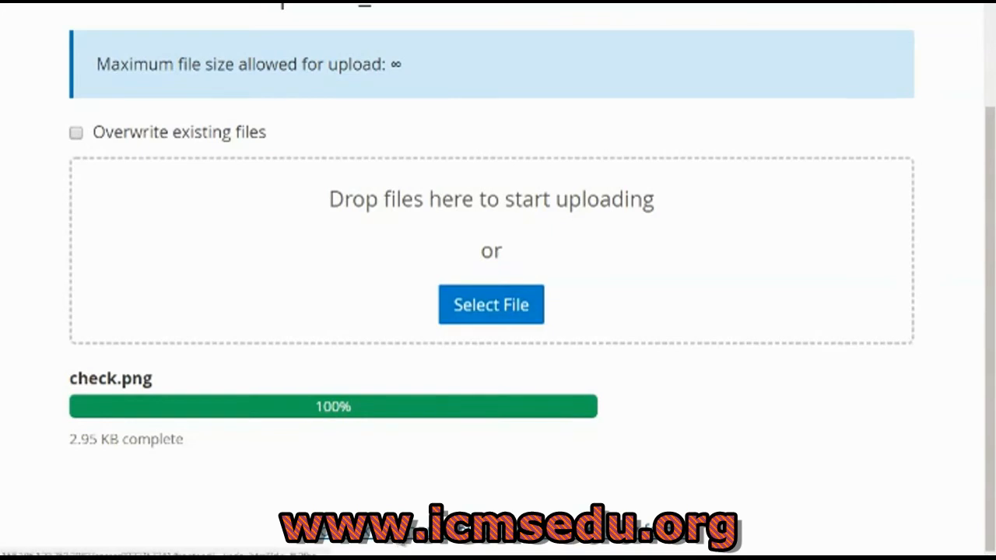
click(398, 538)
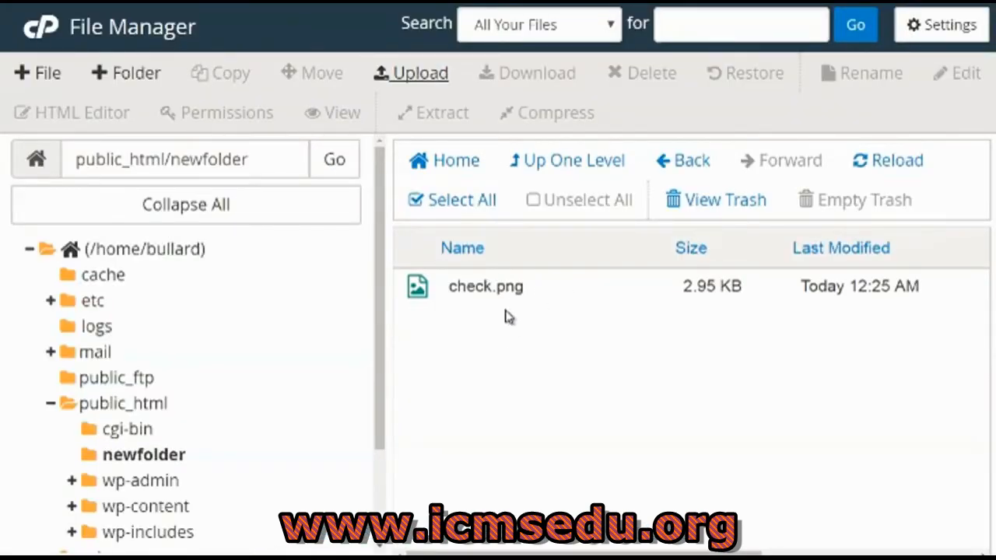
- Download check.png and compress it as a Zip Archive named check.png.zip in newfolder
click(502, 290)
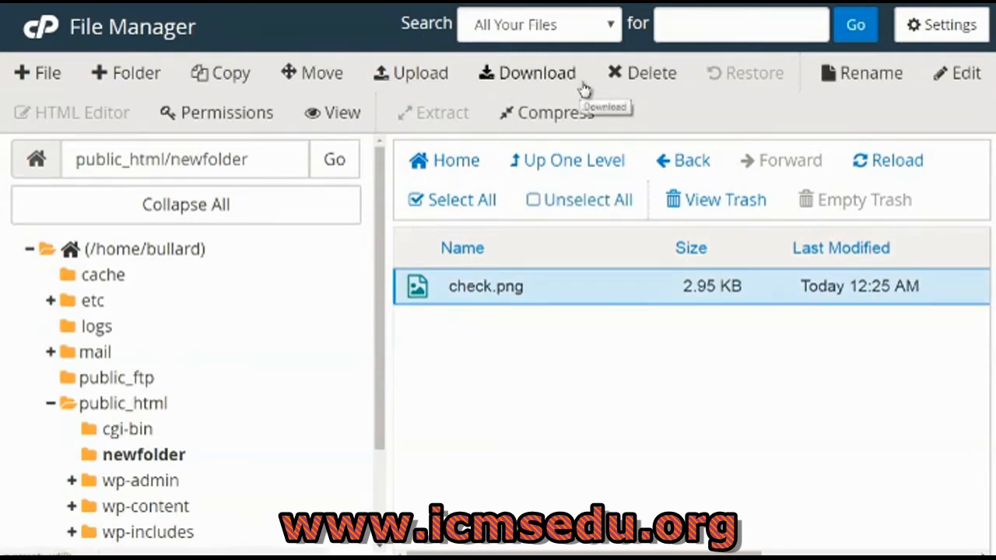
click(527, 78)
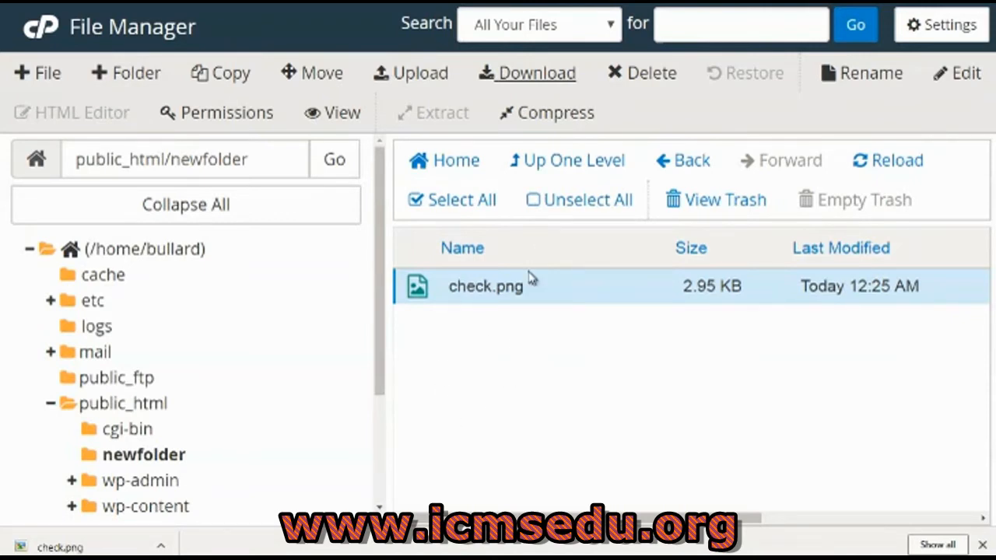
click(548, 113)
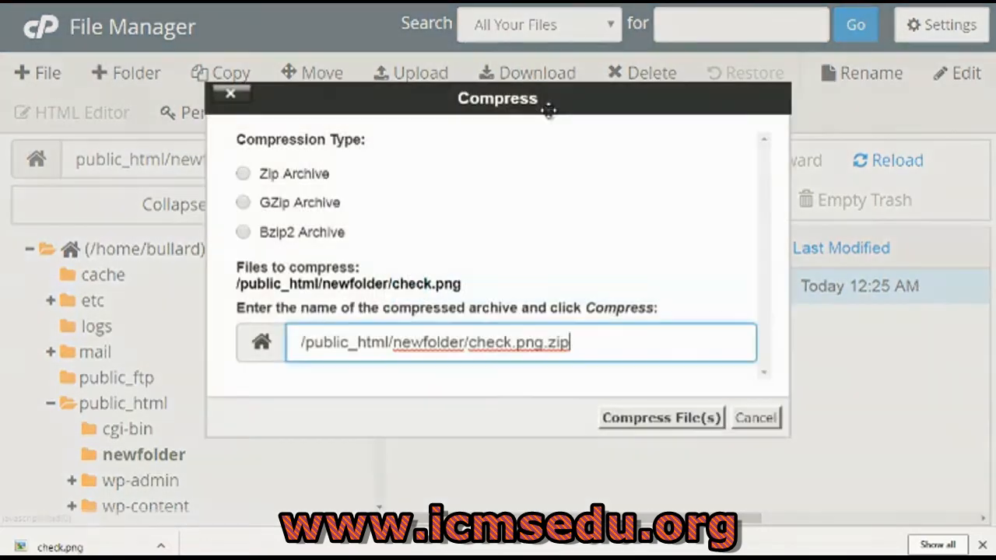
click(291, 174)
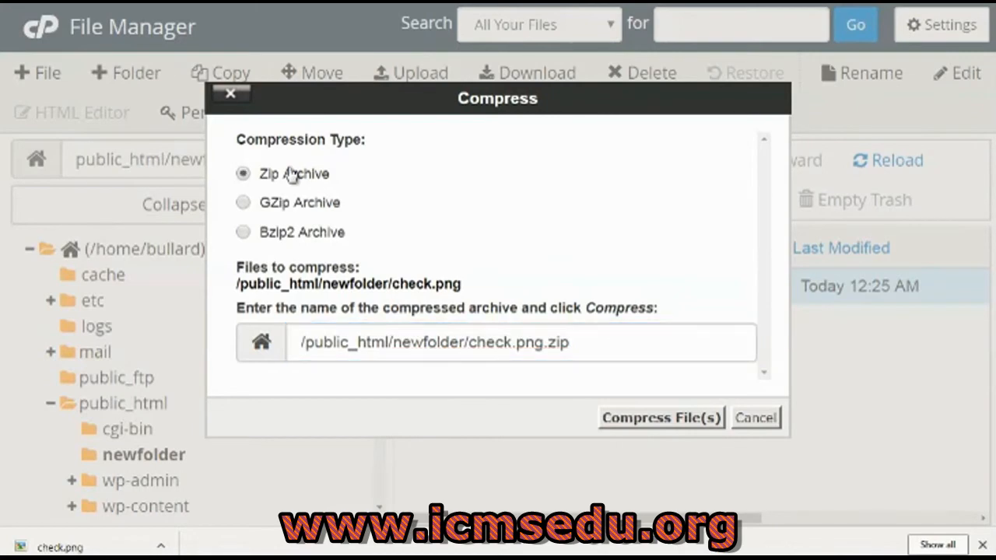
click(656, 415)
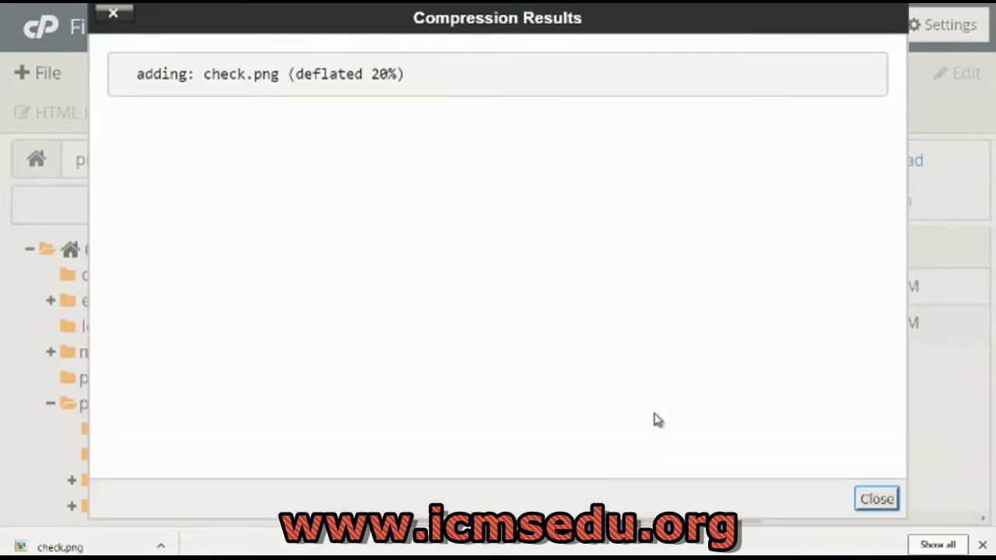
click(884, 498)
- Download check.png.zip, and move it to the trash without permanently deleting it
click(556, 329)
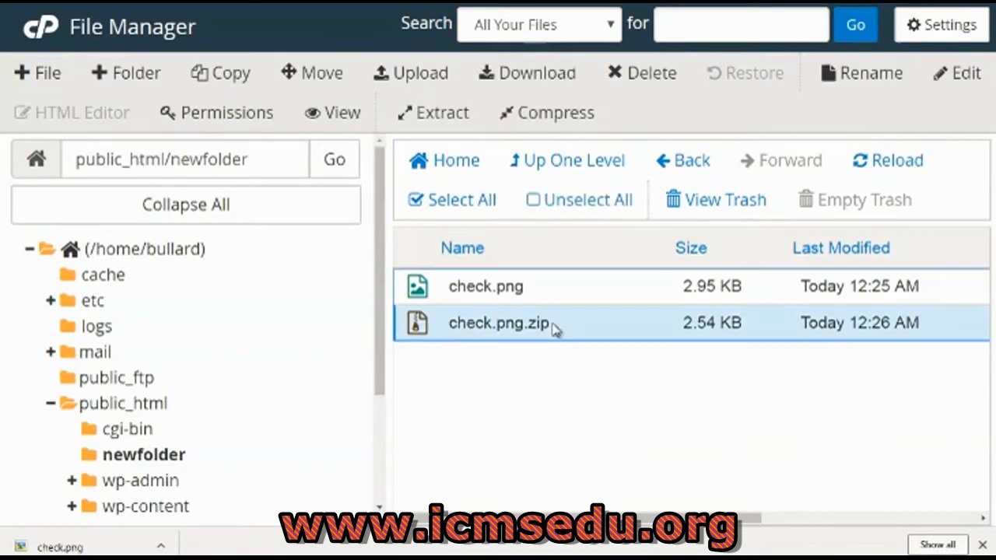
click(506, 72)
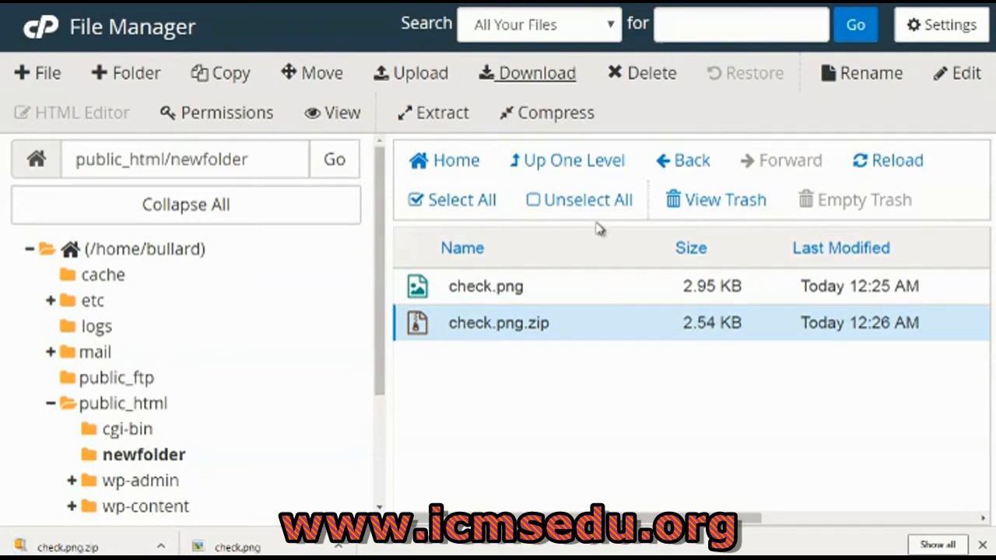
click(650, 73)
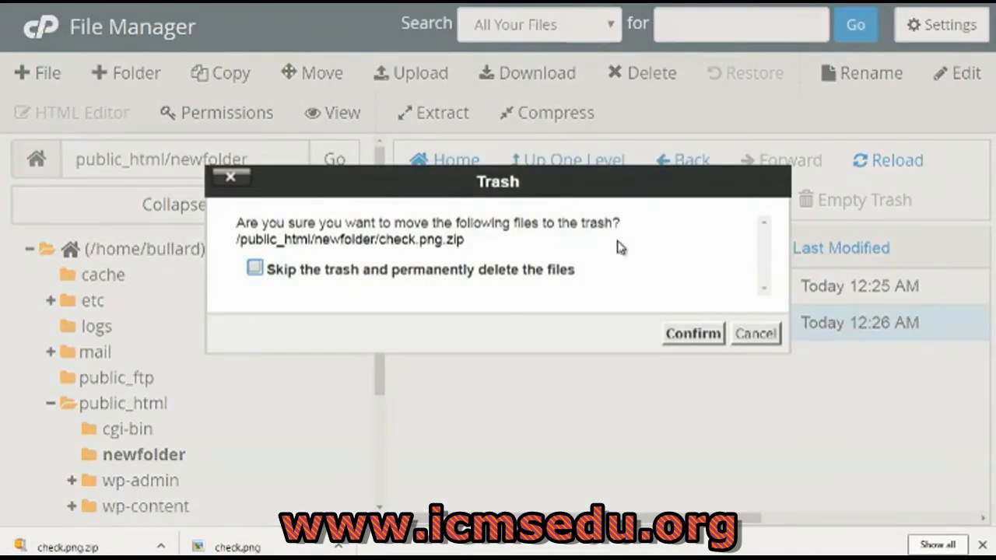
click(538, 276)
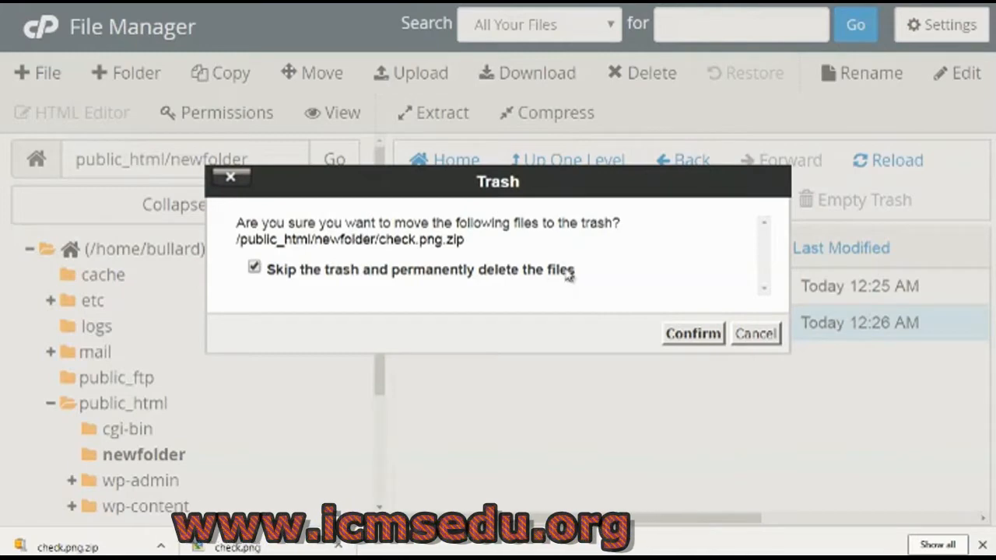
click(568, 273)
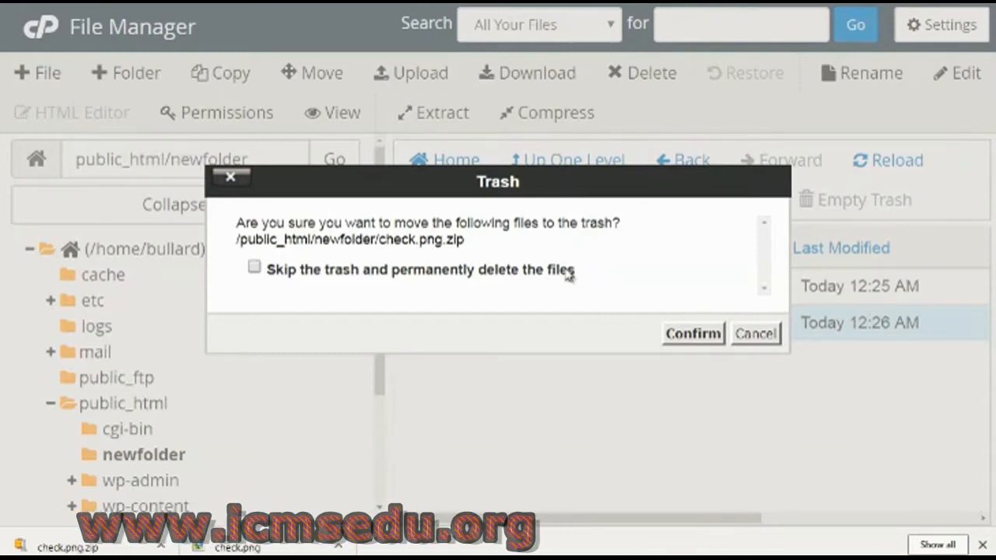
click(692, 334)
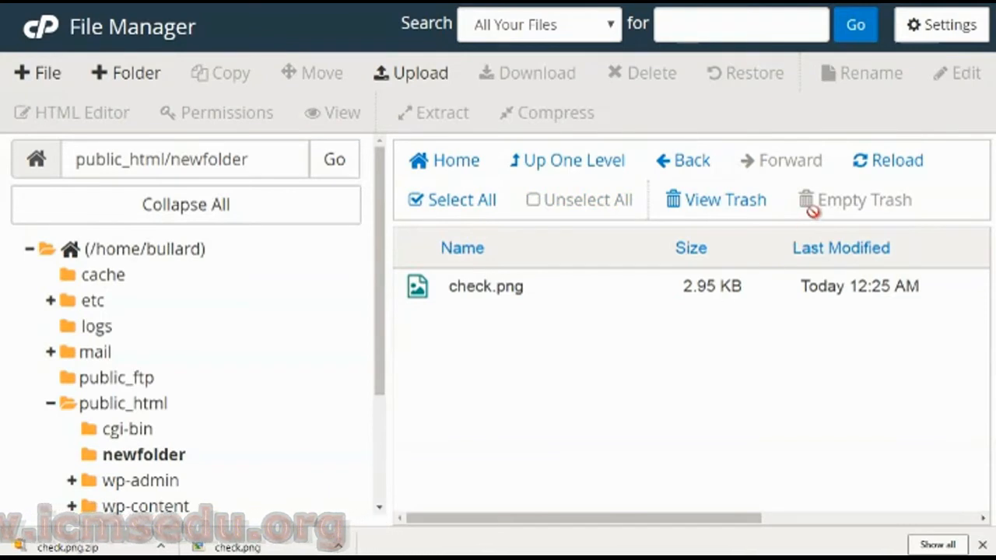
- View the Rename and Edit dialogs for check.png, dismissing each without making changes
drag(379, 325, 381, 384)
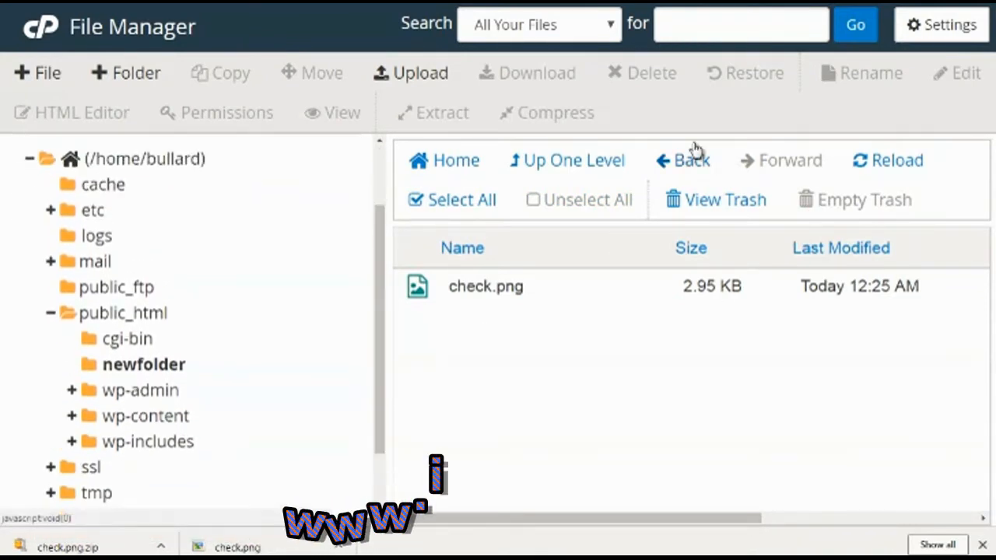
click(581, 289)
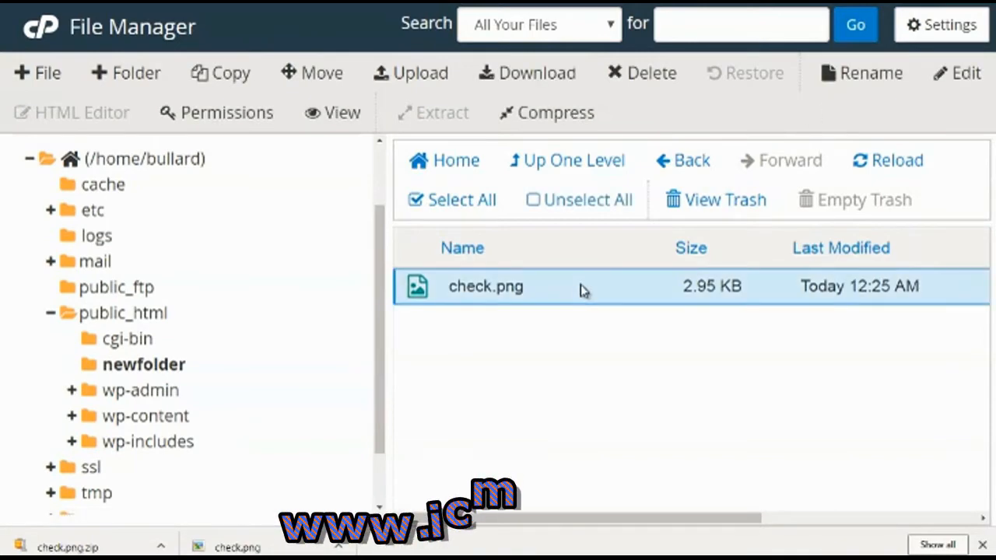
click(875, 73)
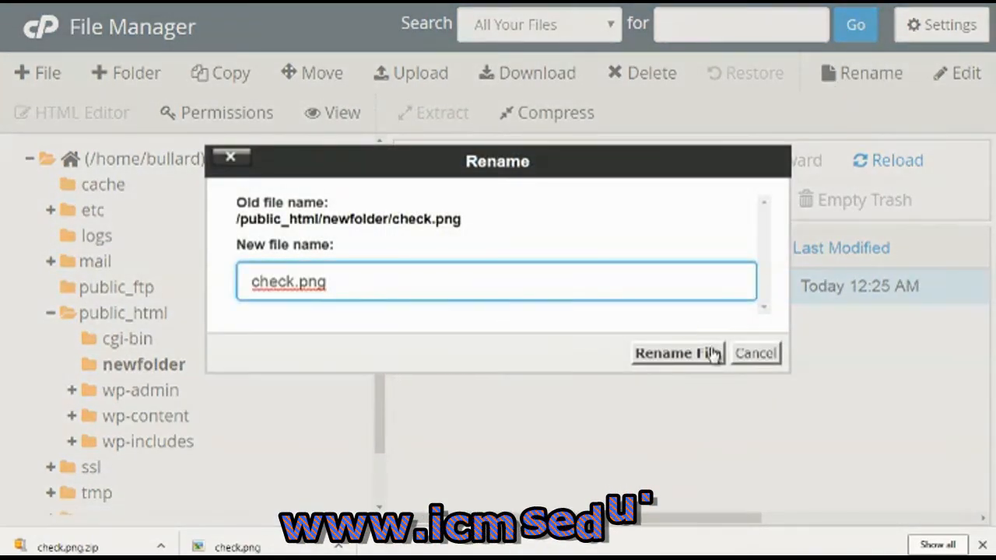
click(751, 354)
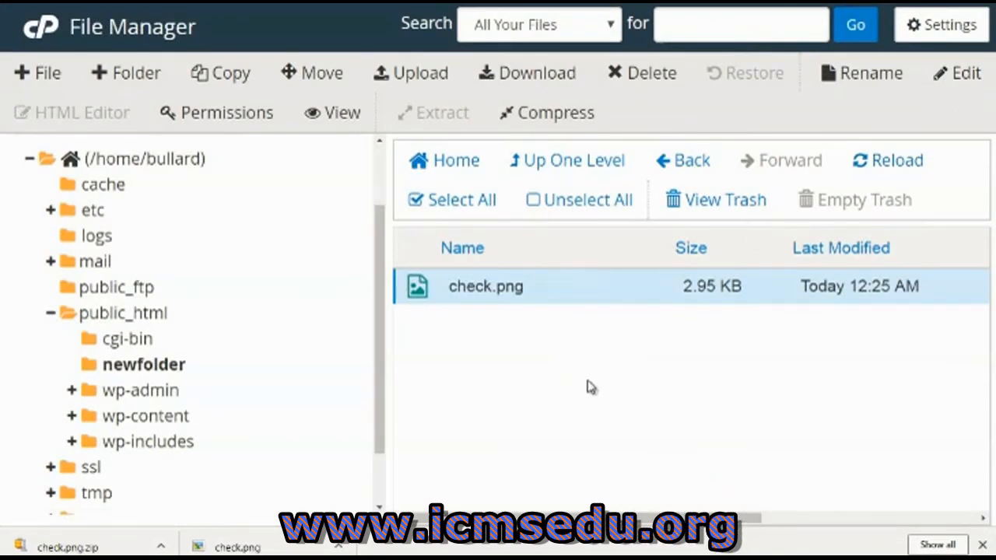
click(963, 73)
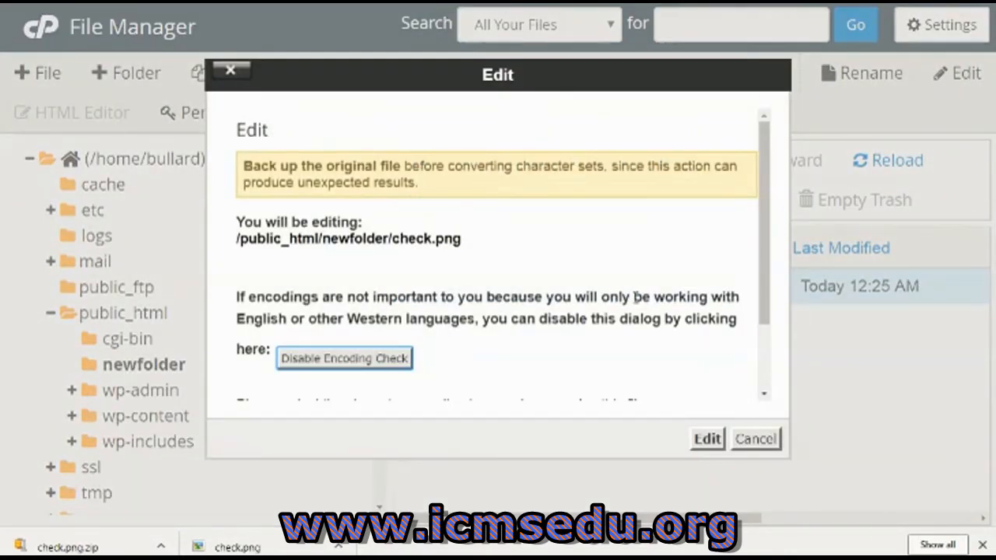
click(751, 441)
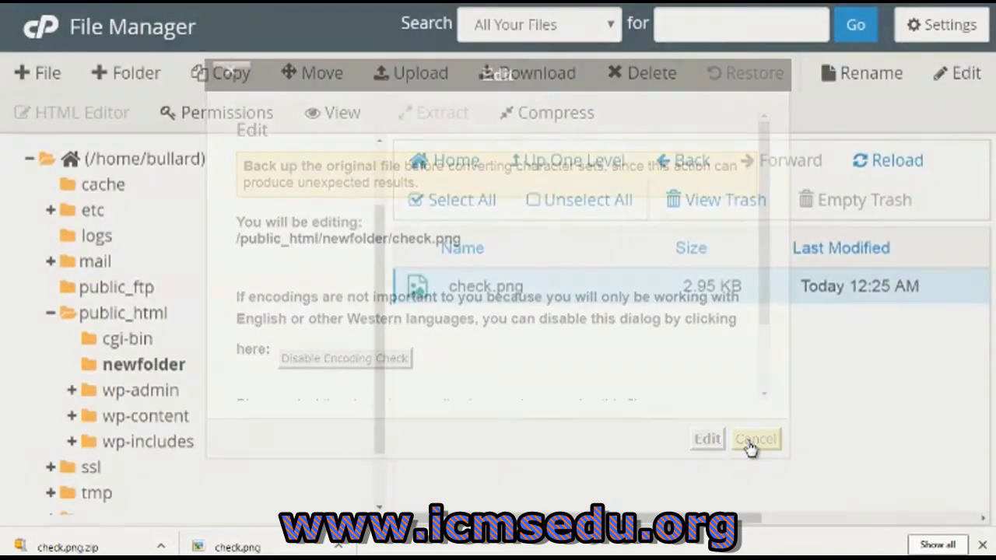
- Create a new file named file.txt in /public_html/newfolder
click(47, 72)
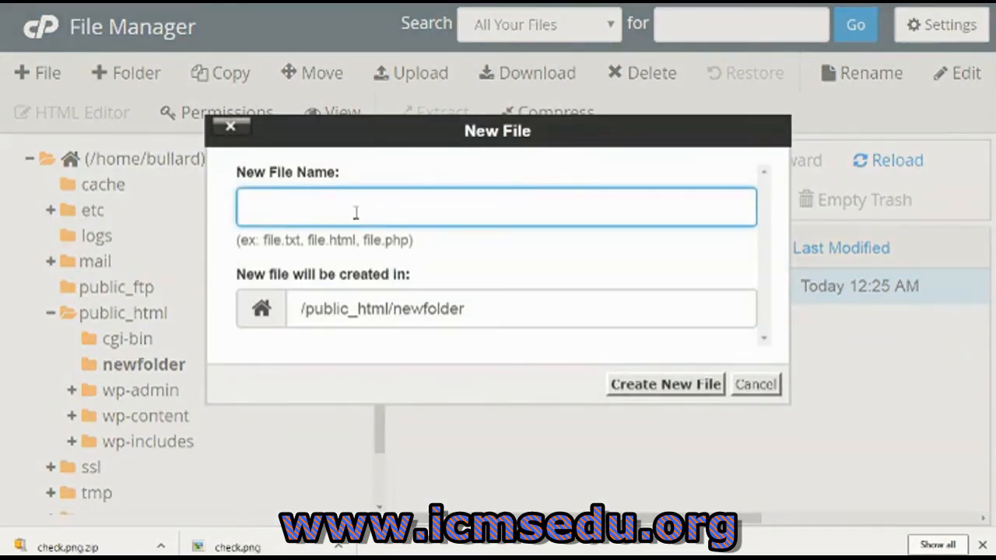
text(file.txt)
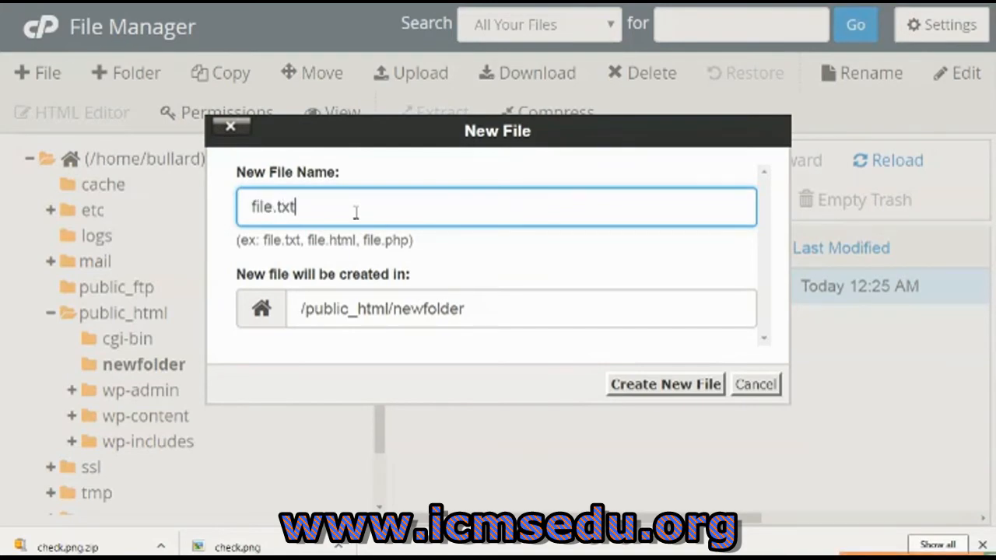
click(674, 392)
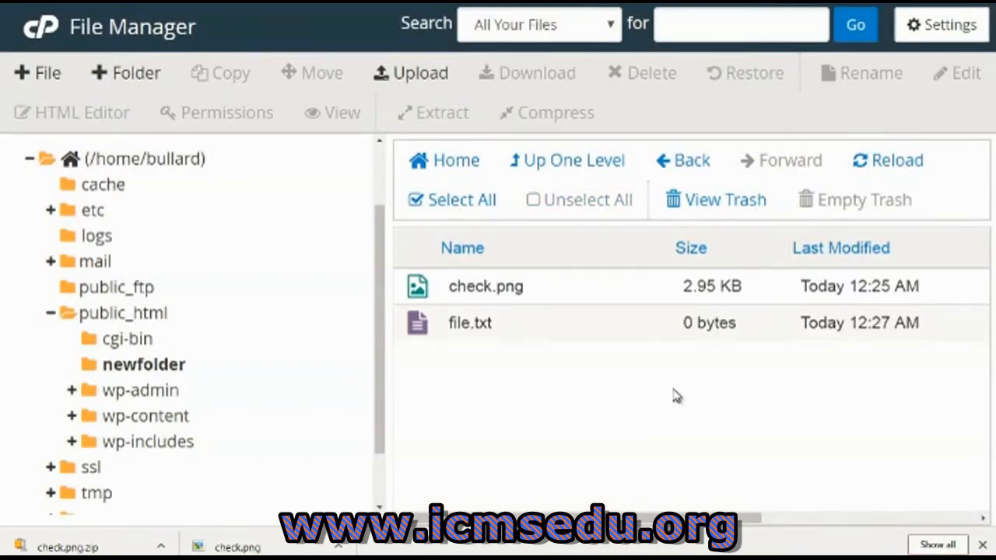
- Open file.txt in the text editor, accepting the encoding dialog as it is
click(579, 326)
click(966, 74)
click(704, 442)
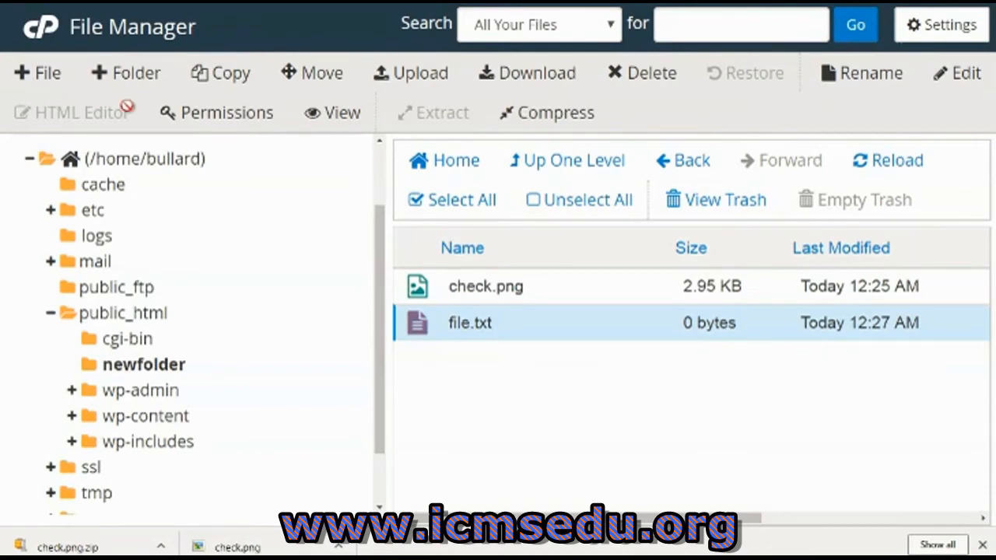
- Create a new file named file.html in /public_html/newfolder
click(48, 73)
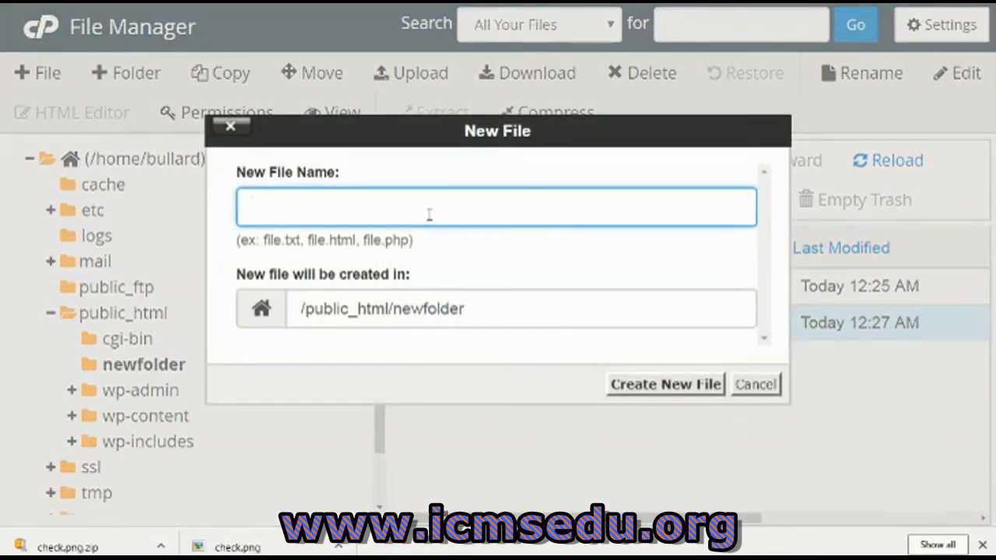
text(file.html)
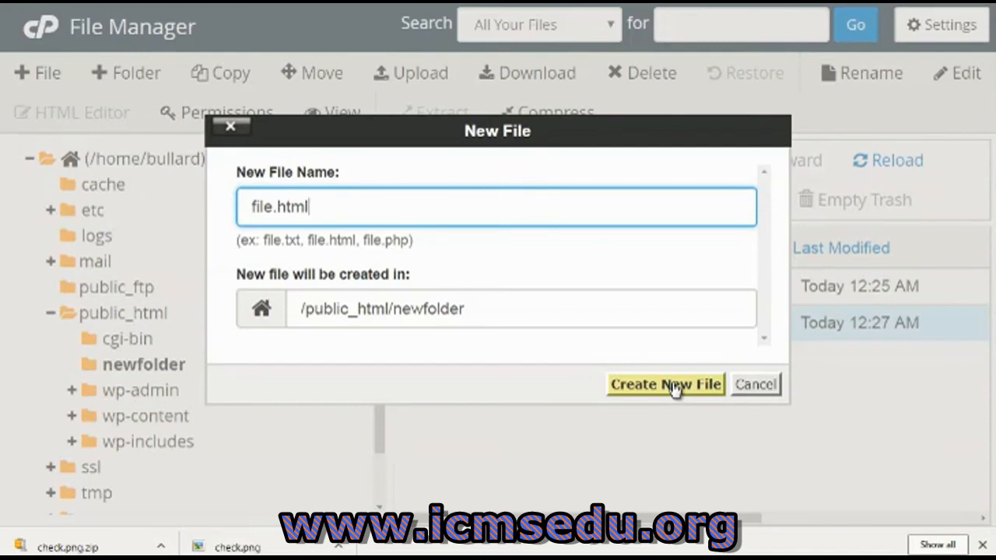
click(666, 384)
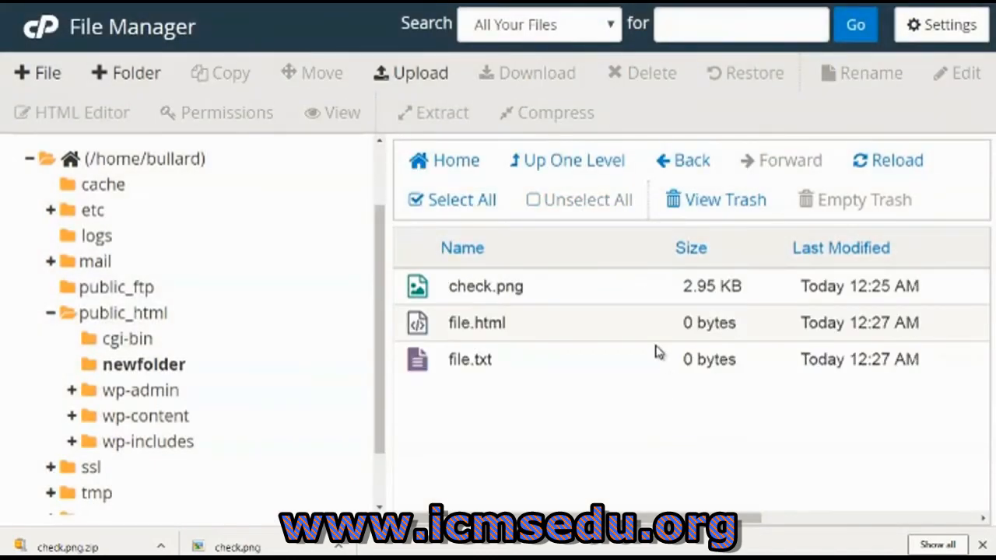
- Look at file.html in the HTML Editor, and view its permission settings without changing them
click(651, 342)
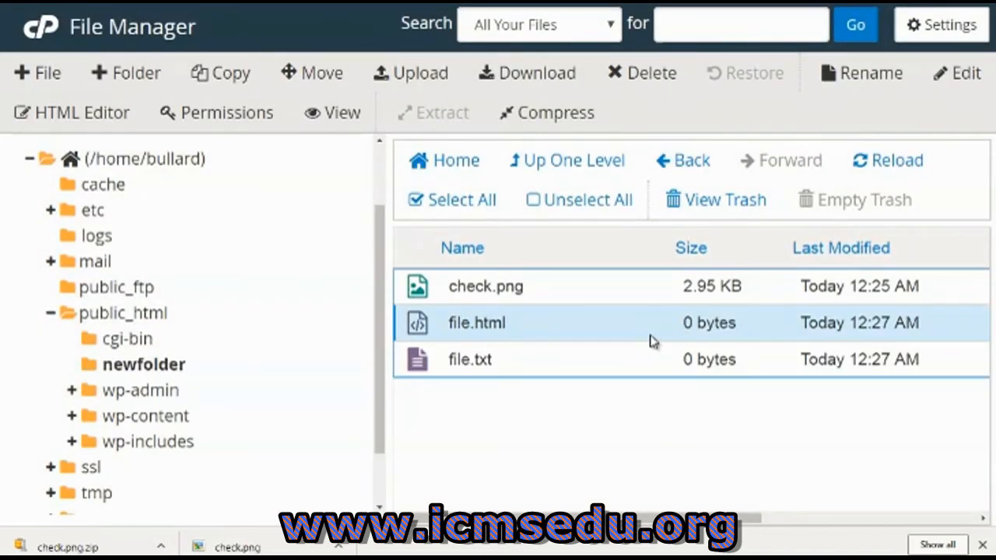
click(117, 114)
click(706, 437)
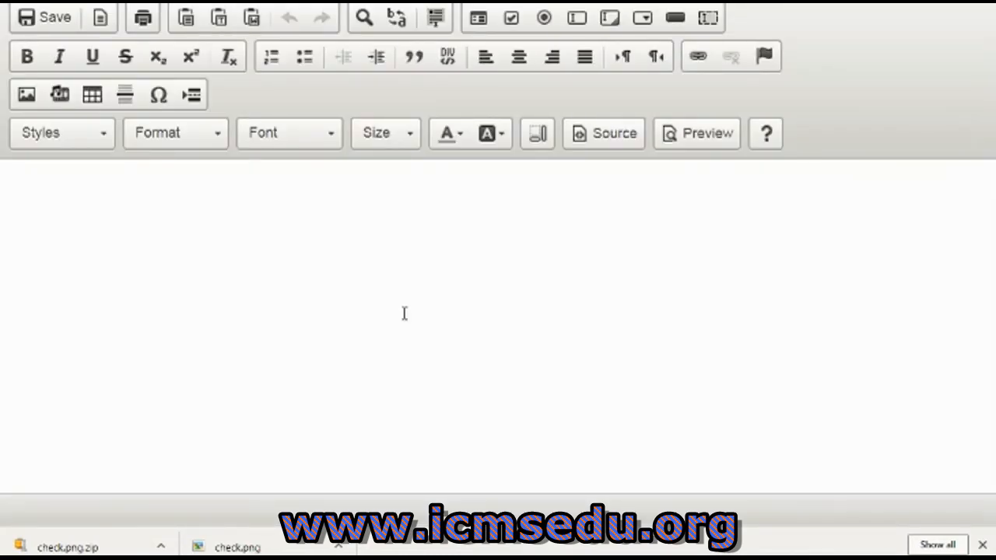
click(368, 271)
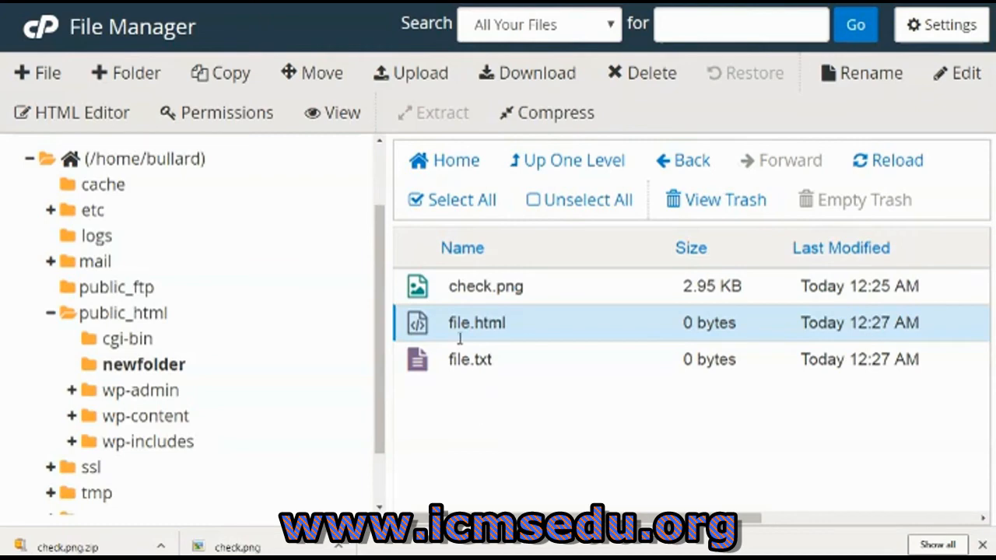
click(263, 116)
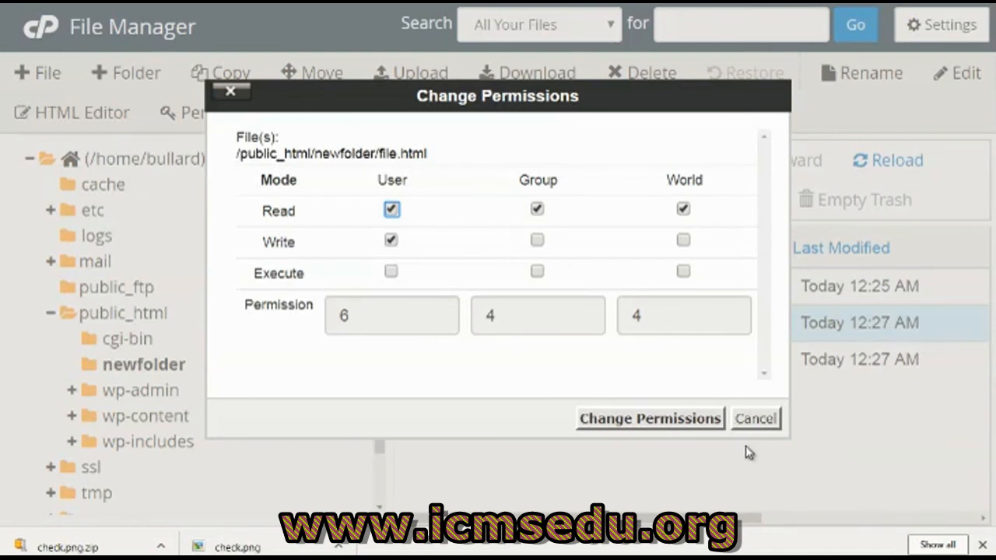
click(751, 424)
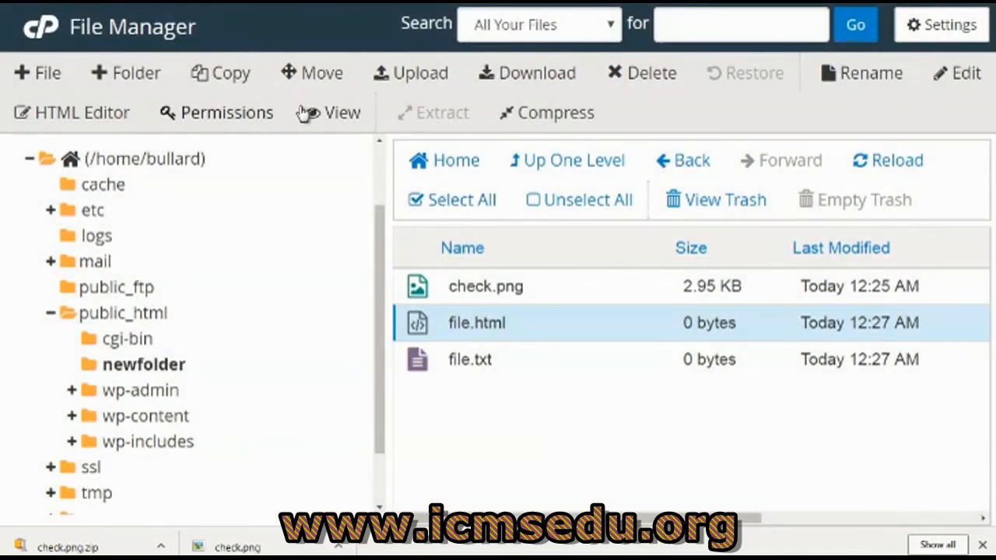